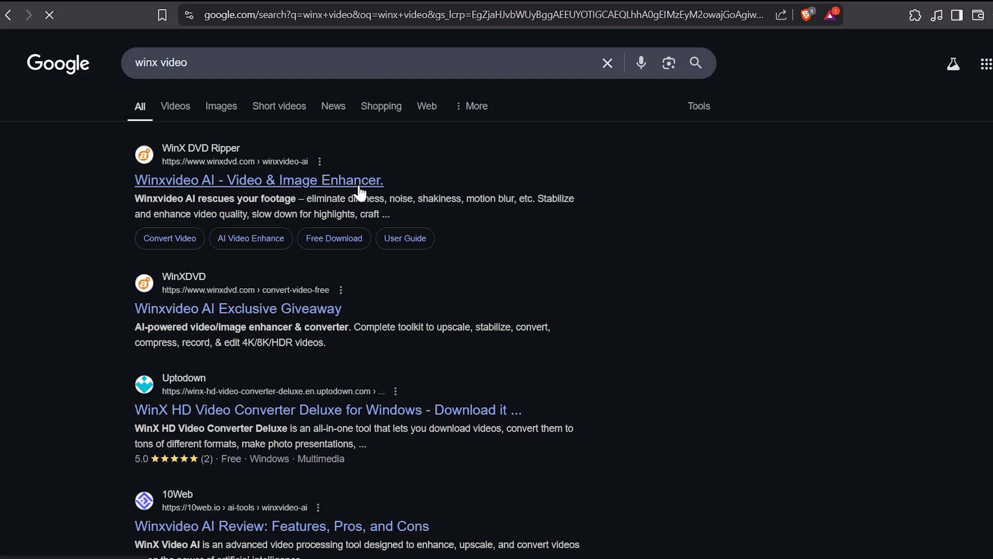
Step: Open the official Winxvideo AI - Video & Image Enhancer page from the Google results
click(361, 186)
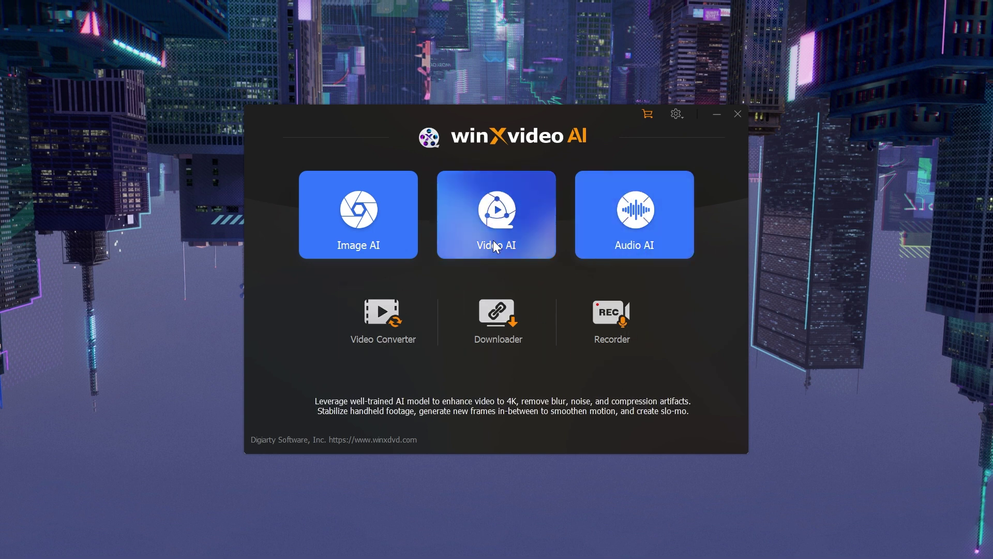
Step: Open the Video AI workspace, keeping the NVIDIA GPU as the processor
click(496, 214)
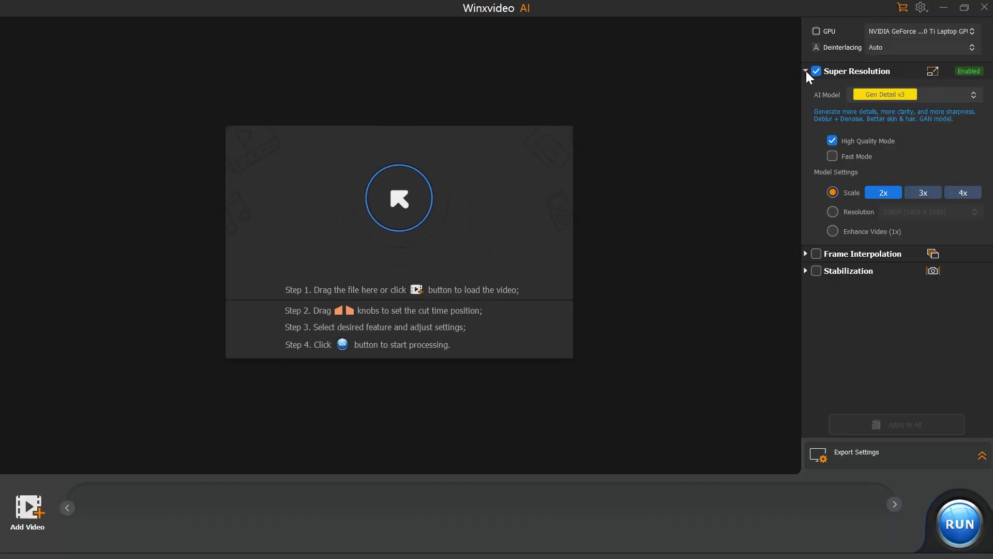
click(921, 31)
click(919, 46)
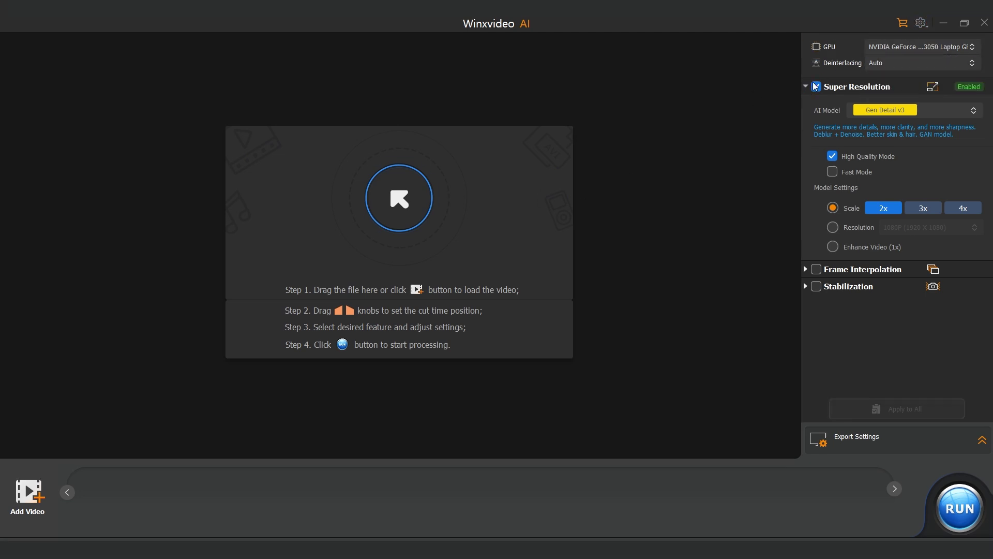
Step: Load the 'low q 2' clip from Downloads into the workspace
click(400, 198)
click(144, 224)
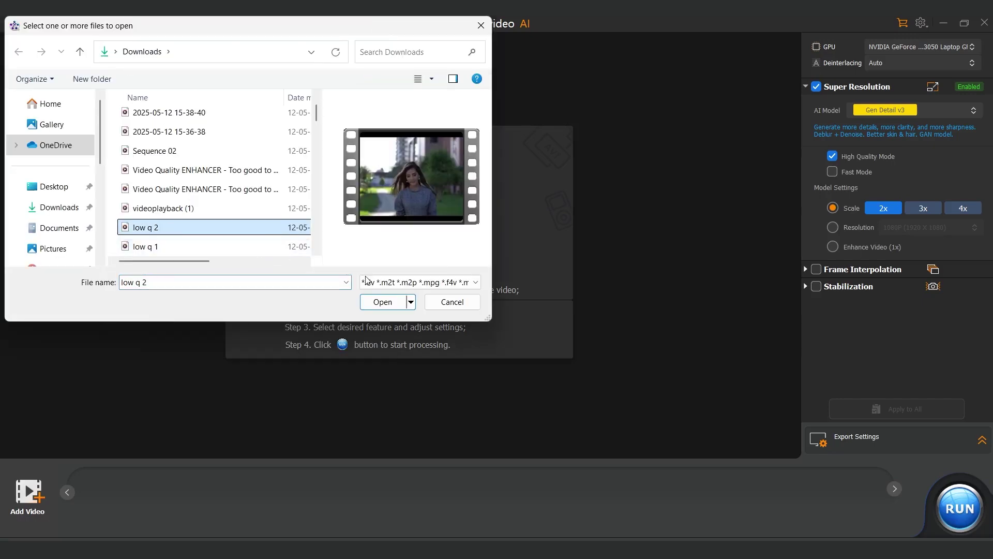
click(380, 302)
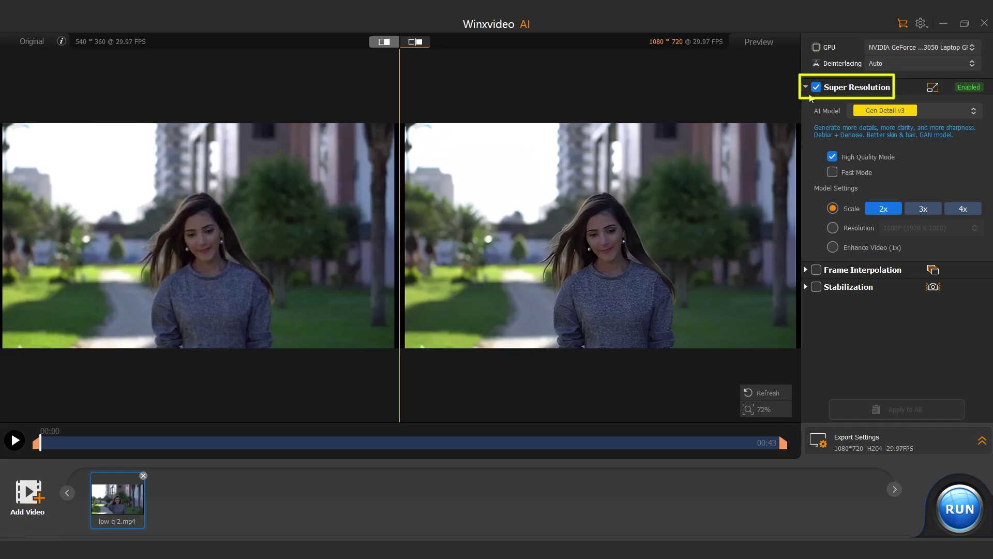
click(873, 112)
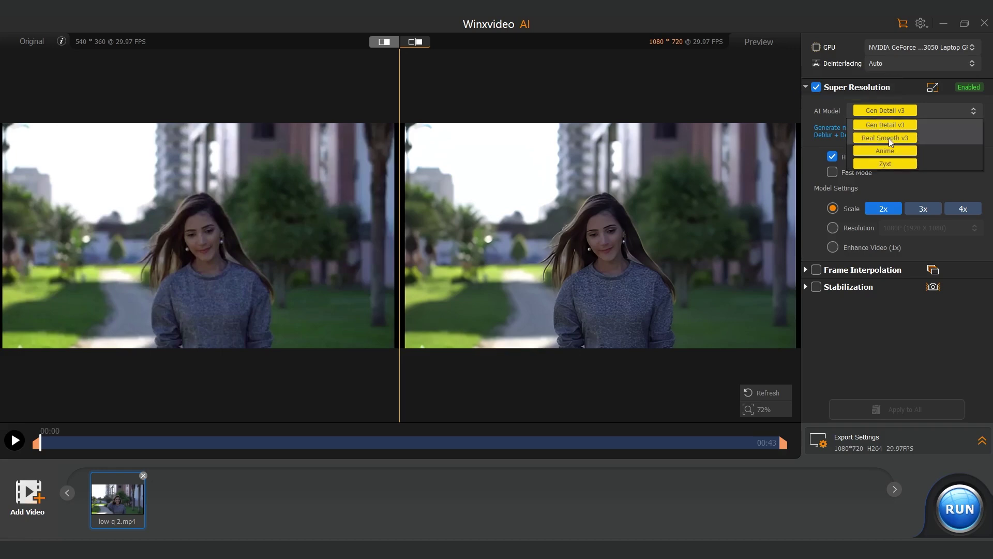
click(901, 176)
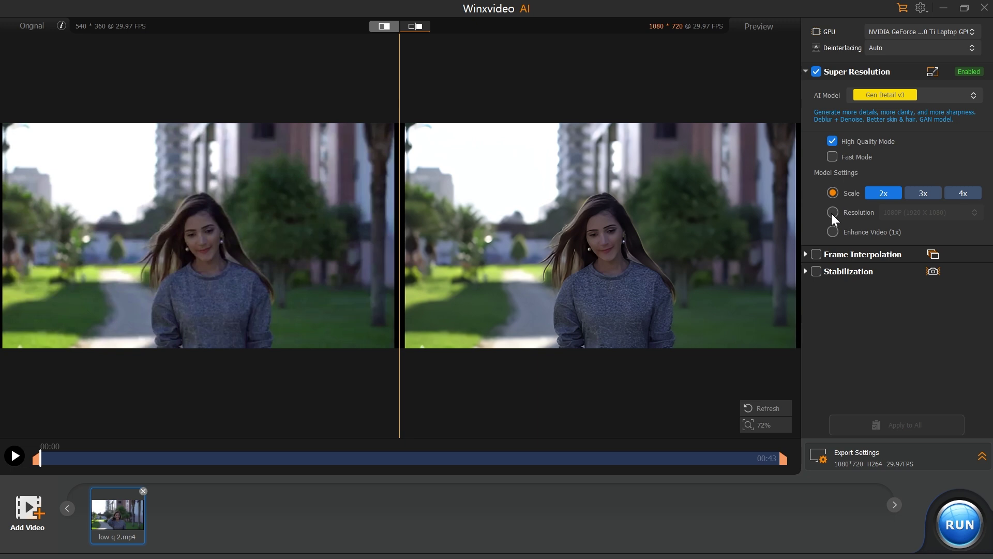
Step: Enable Frame Interpolation with its Slow Motion option for the clip
click(815, 253)
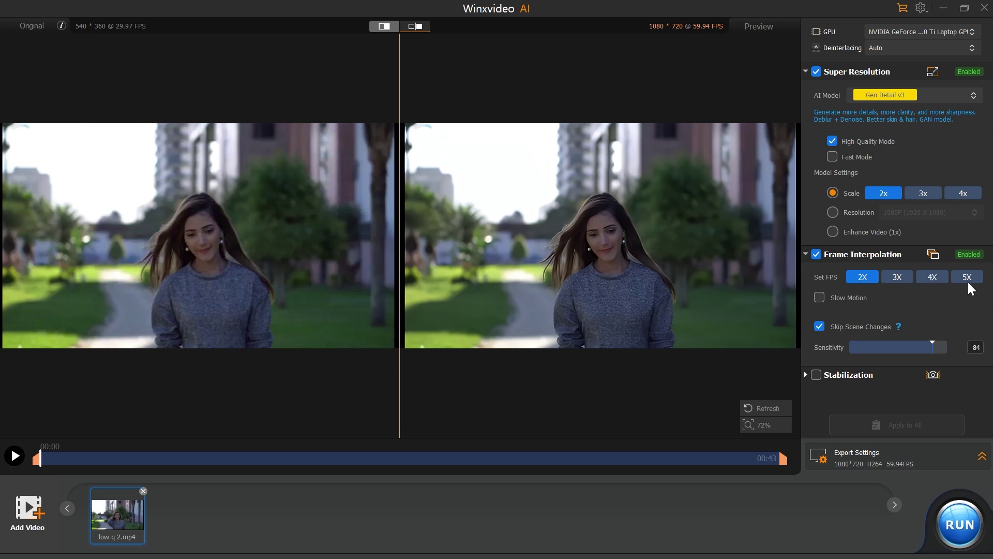
click(819, 298)
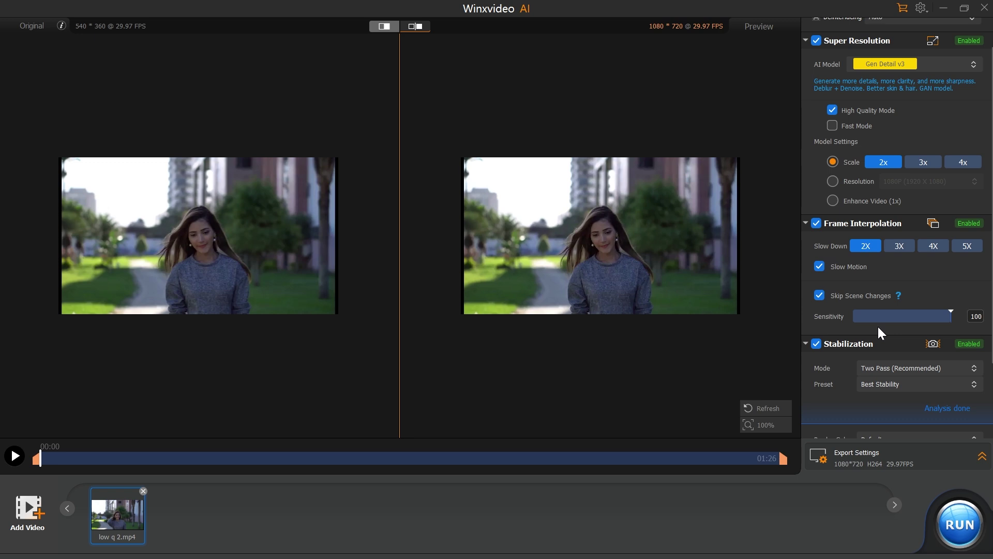
scroll(851, 317, down, 1)
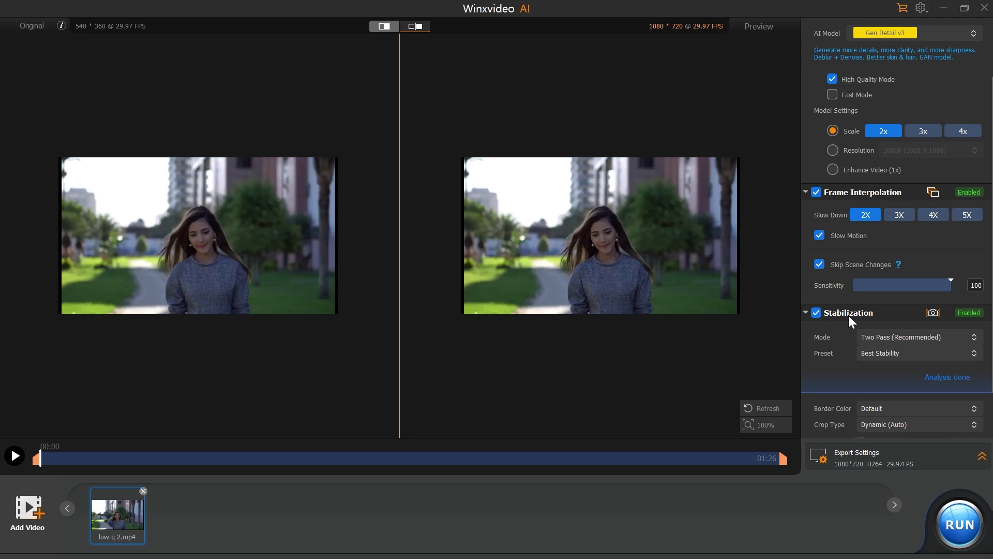
click(862, 333)
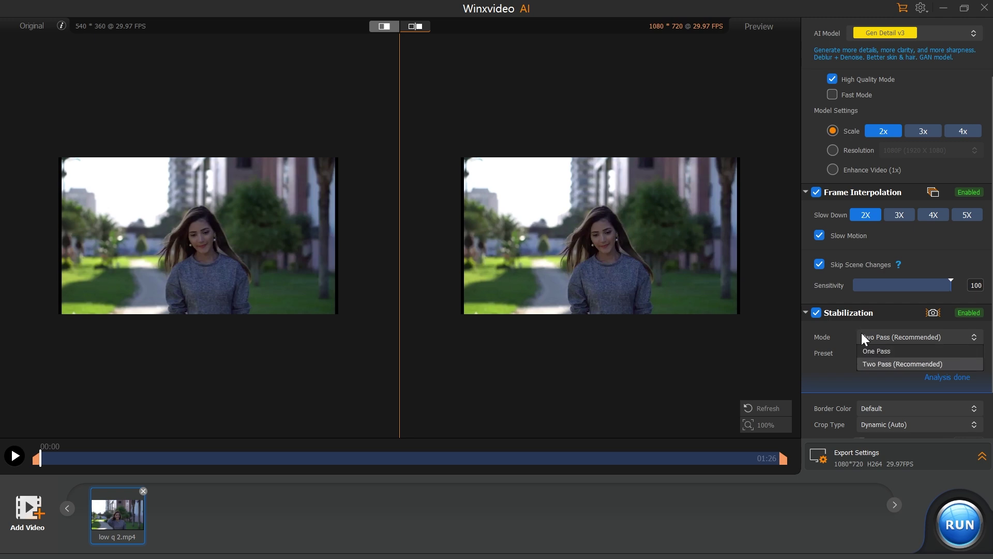
click(874, 360)
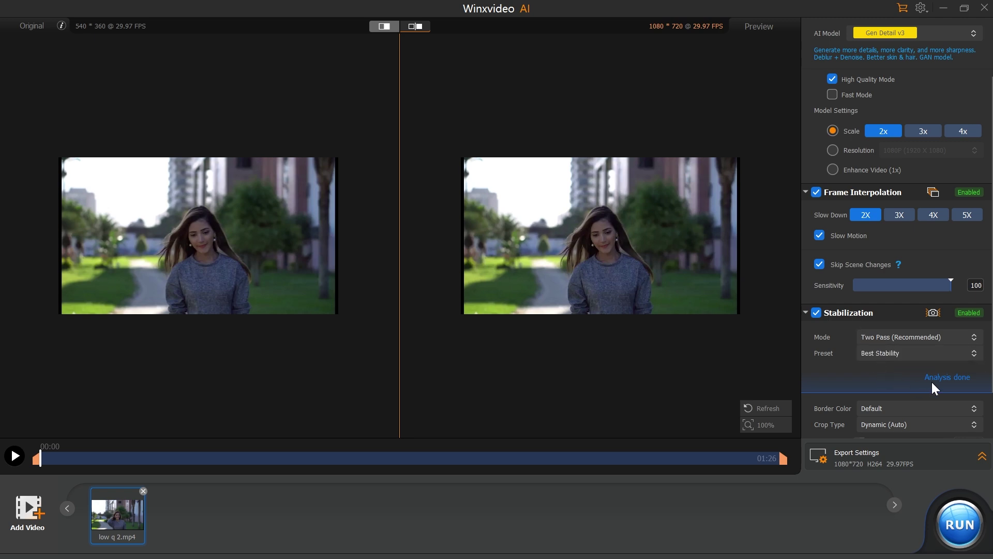
scroll(957, 381, down, 2)
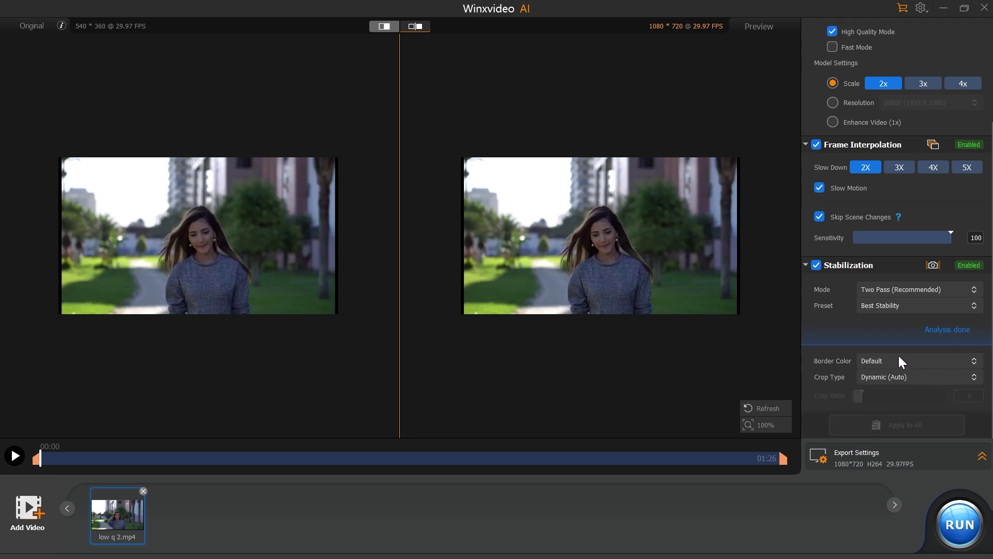
click(898, 360)
click(899, 361)
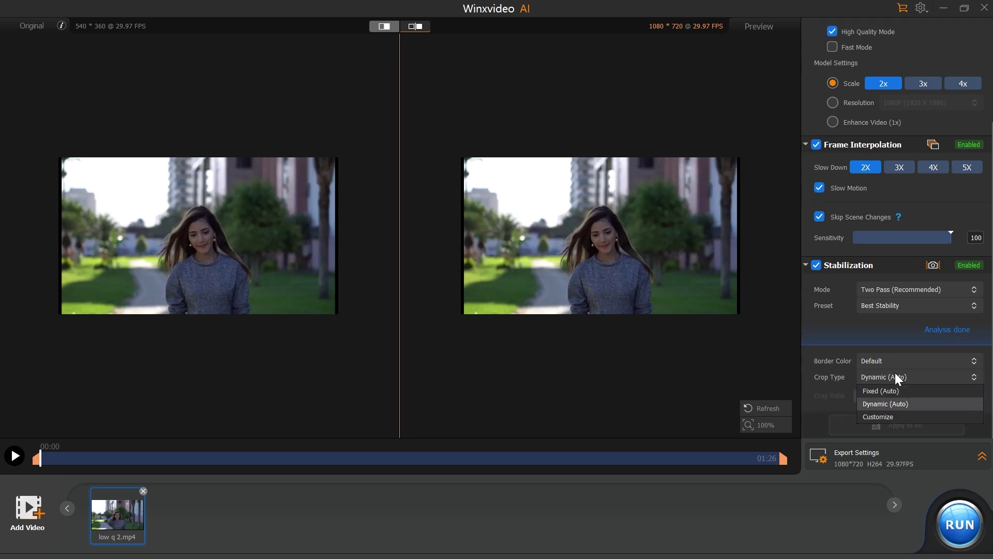
click(894, 377)
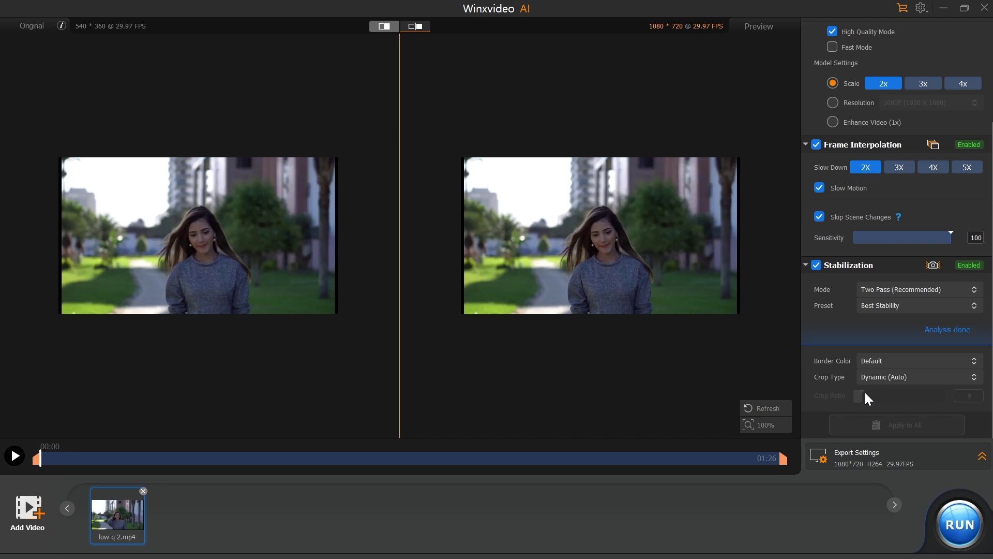
click(896, 456)
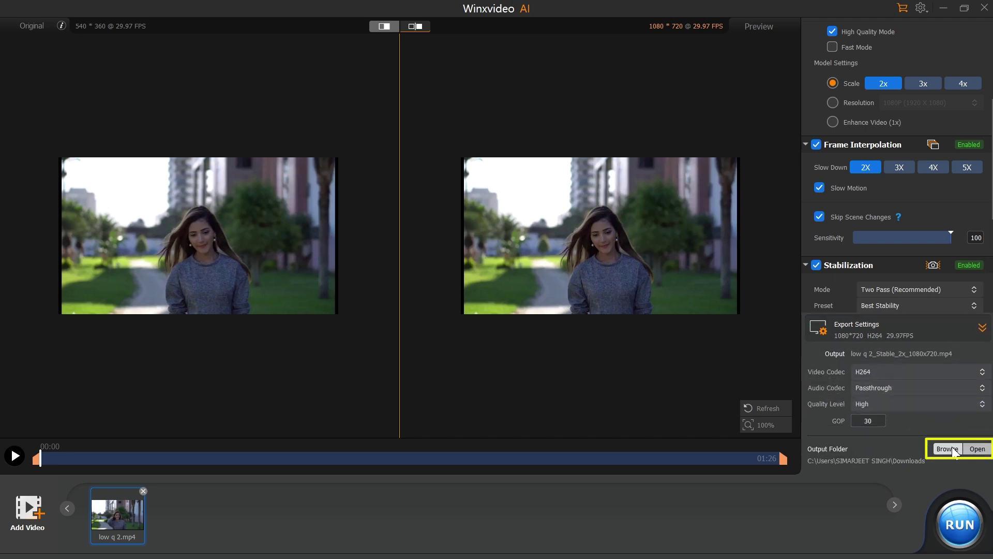
Step: Keep Downloads as the output folder, run the processing, and move to Image AI
click(951, 449)
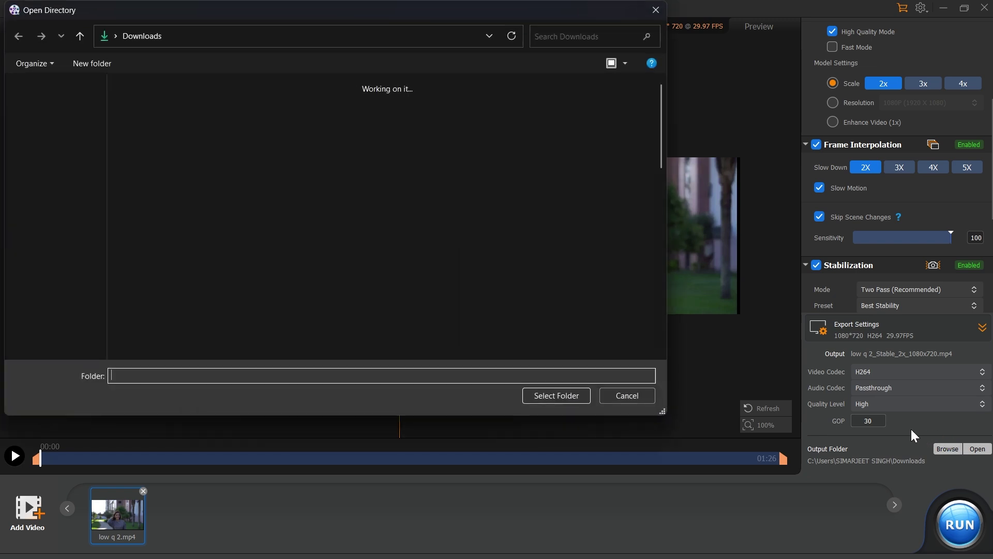
click(557, 394)
click(960, 524)
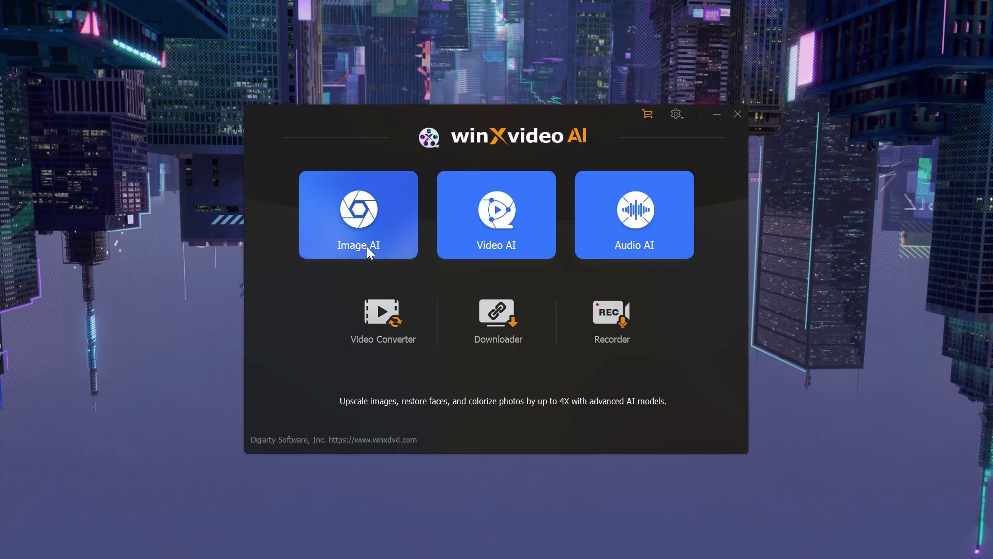
click(367, 247)
Step: Load the pexels-soldiervip-1382730 pink-flowers photo and choose Resolution upscaling
click(824, 66)
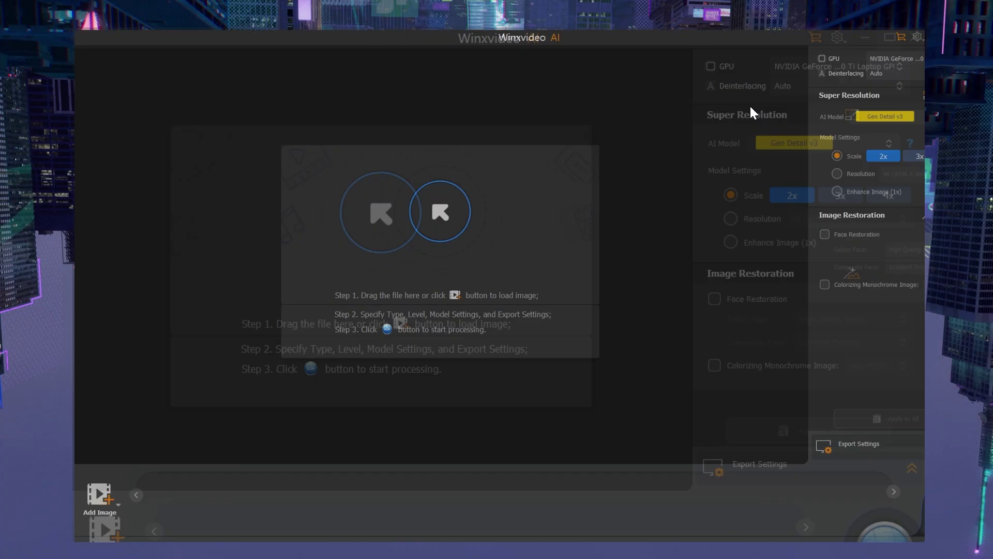
click(385, 177)
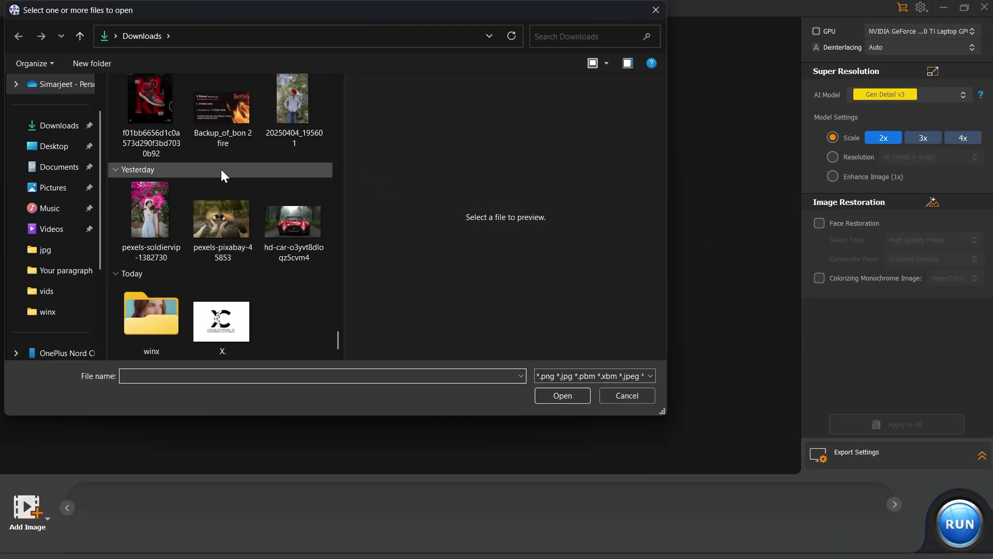
click(152, 208)
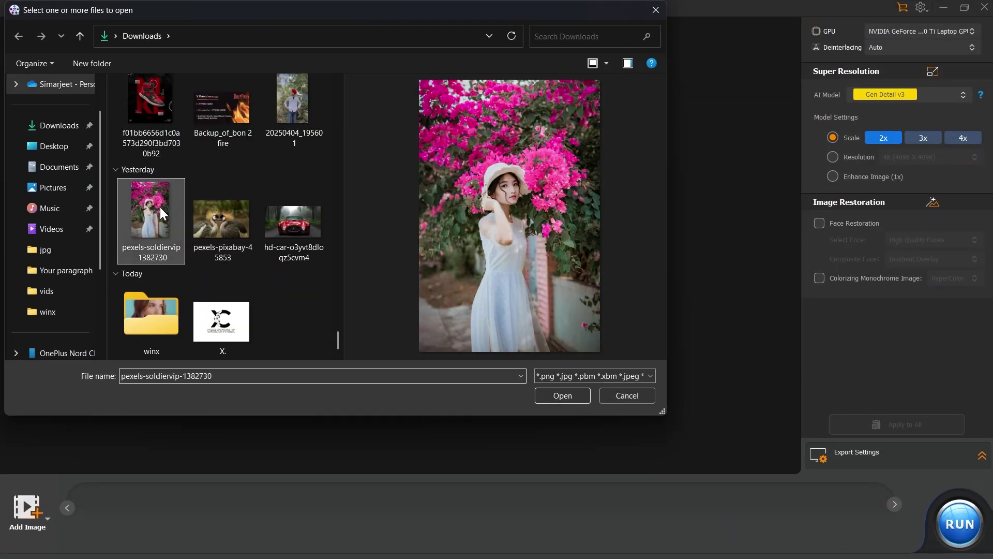
click(547, 393)
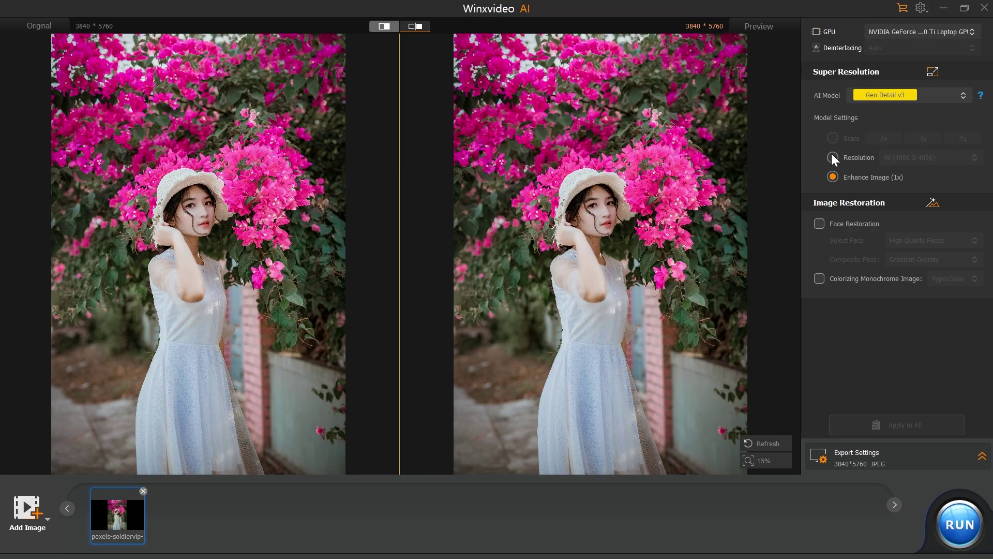
click(832, 157)
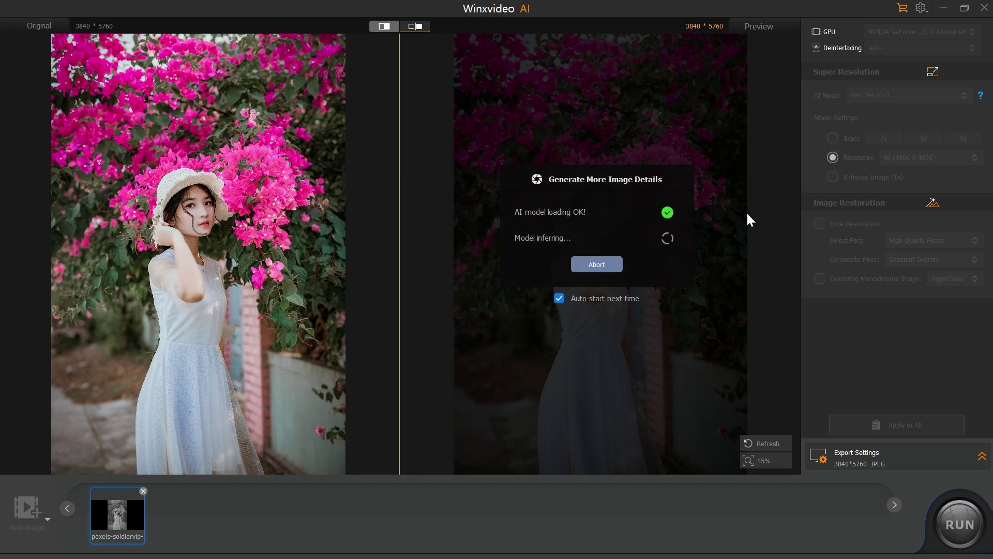